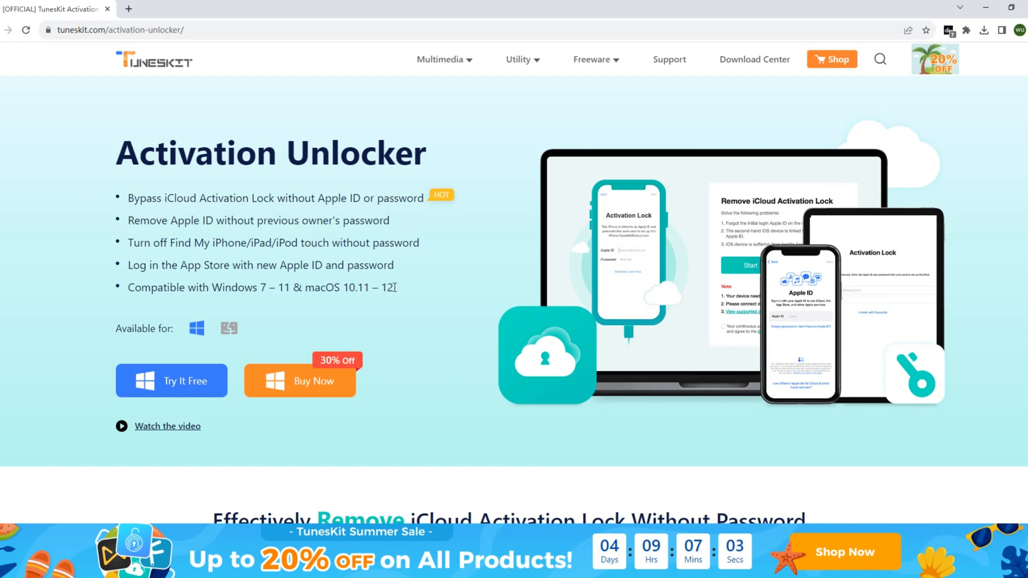
pyautogui.scroll(-2, 390, 280)
pyautogui.scroll(-1, 390, 280)
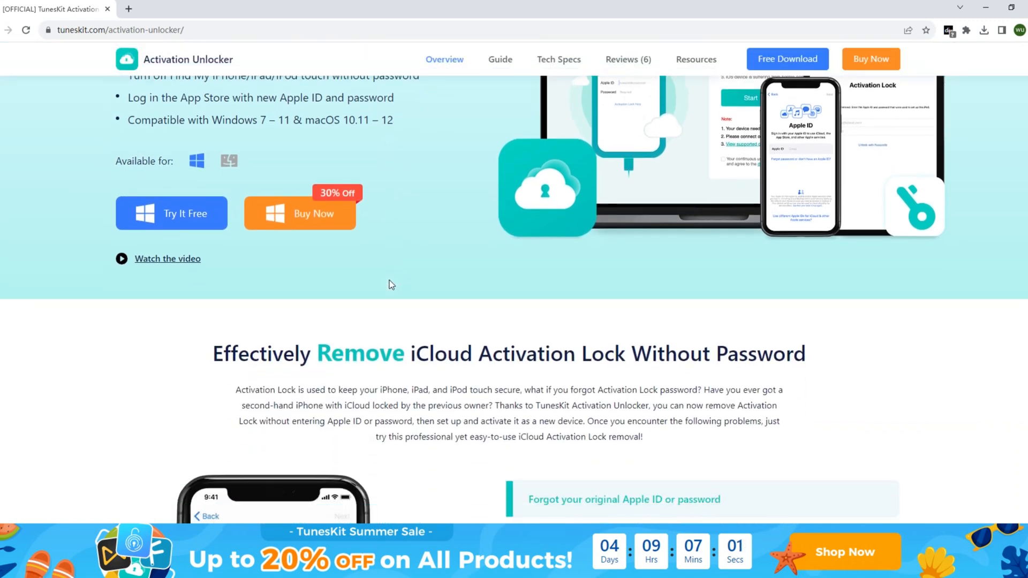
pyautogui.scroll(-2, 390, 281)
pyautogui.scroll(-1, 390, 281)
pyautogui.scroll(-1, 390, 280)
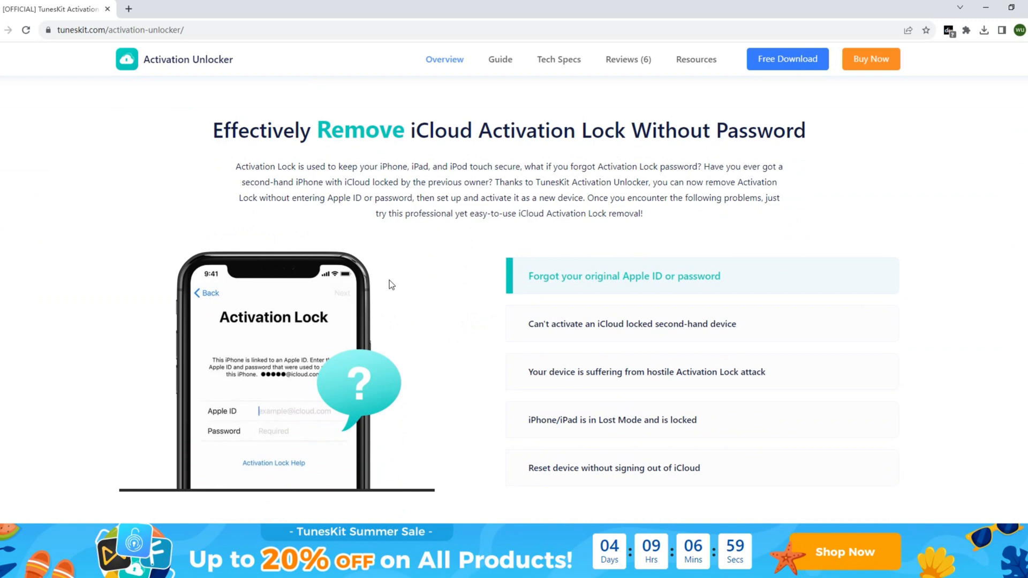
pyautogui.scroll(-1, 390, 280)
pyautogui.scroll(-1, 392, 280)
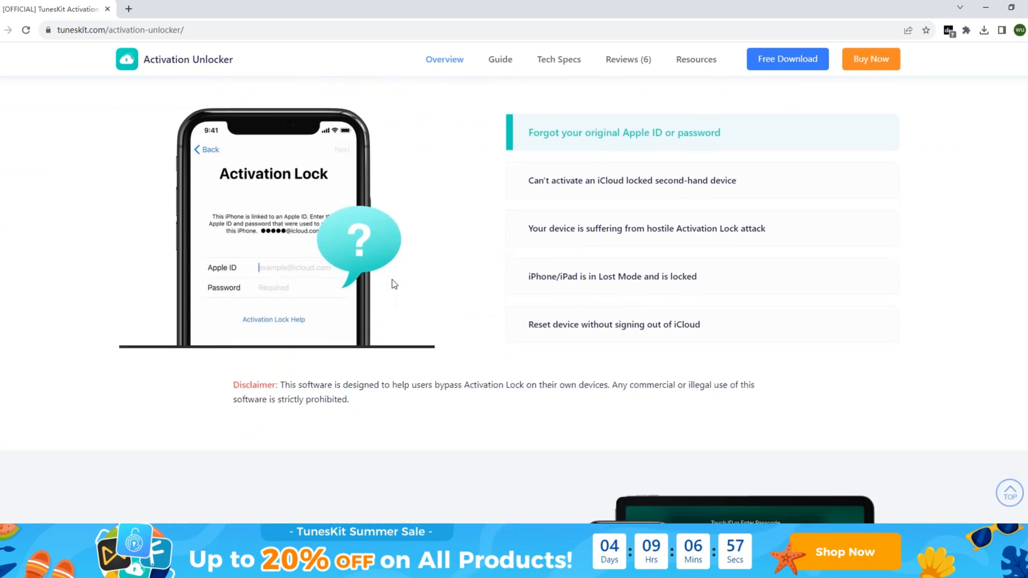
pyautogui.scroll(-2, 392, 280)
pyautogui.scroll(-2, 392, 280)
pyautogui.scroll(-1, 392, 280)
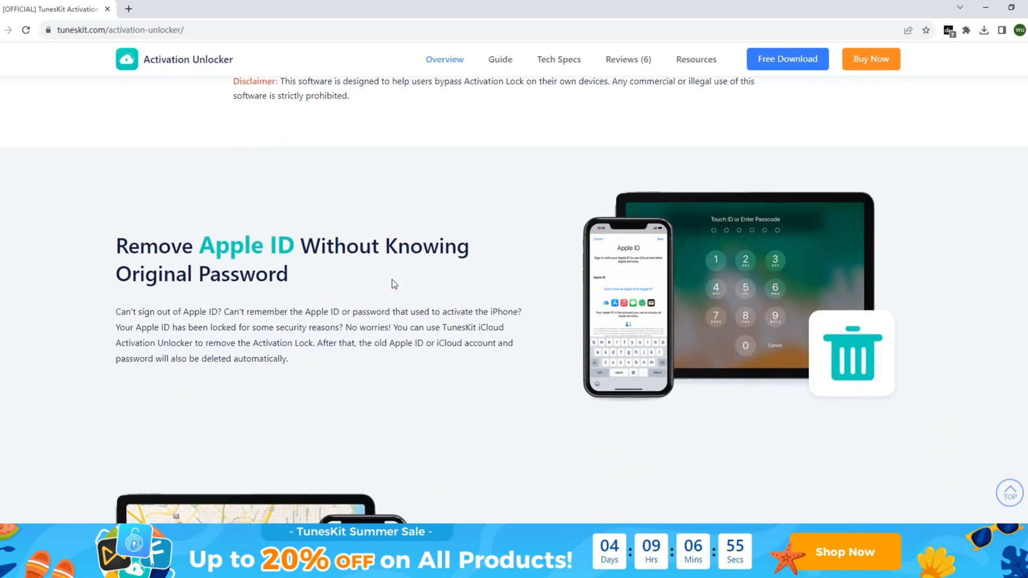
pyautogui.scroll(-1, 392, 280)
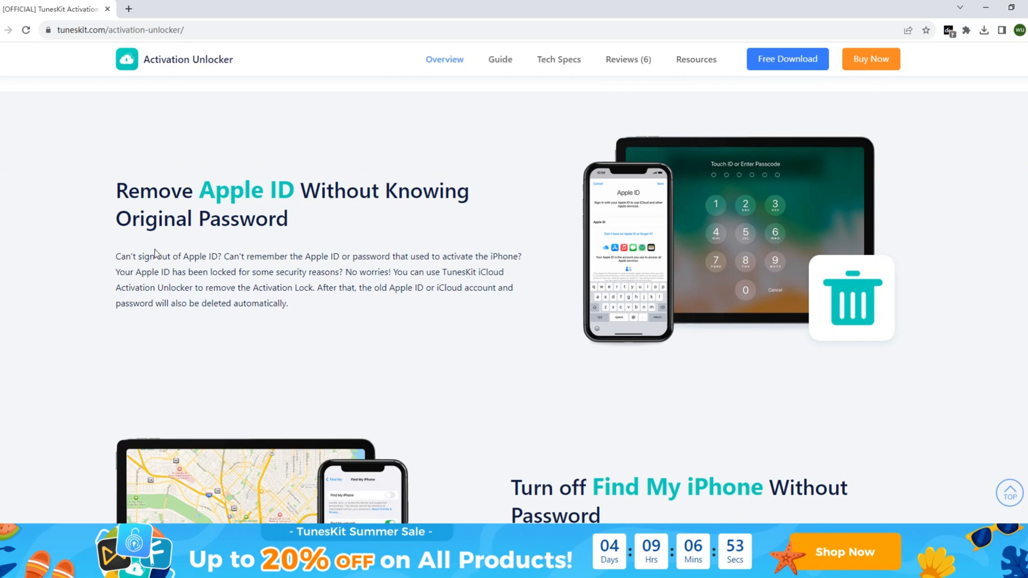
# Start iCloud activation lock removal so the jailbreak tool begins downloading
pyautogui.press('Home')
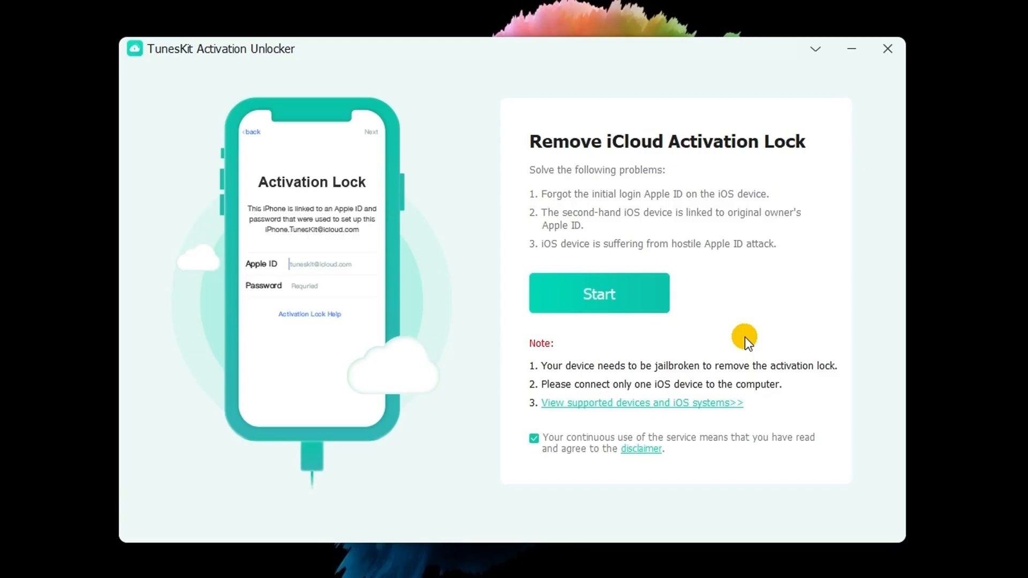
pyautogui.click(644, 300)
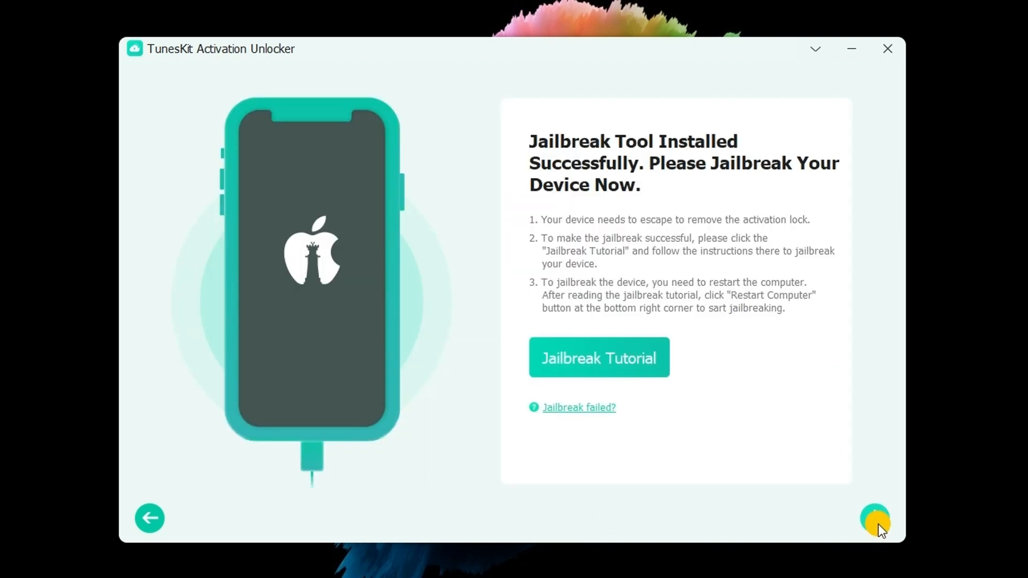
# Choose Restart Computer after the jailbreak tool finishes installing
pyautogui.click(879, 524)
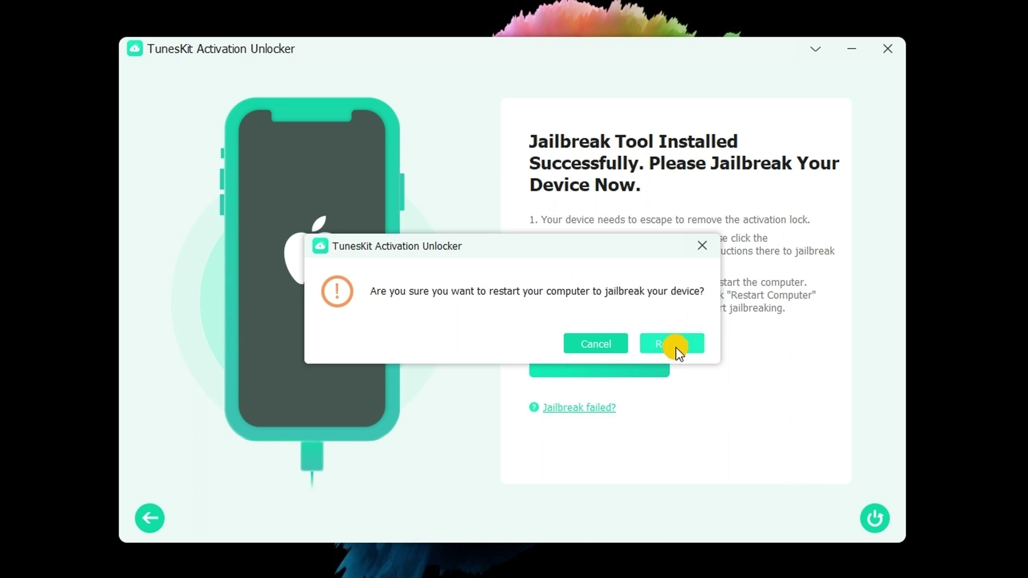
# Confirm the restart in the dialog to proceed to the iPhone 5s device details
pyautogui.click(675, 348)
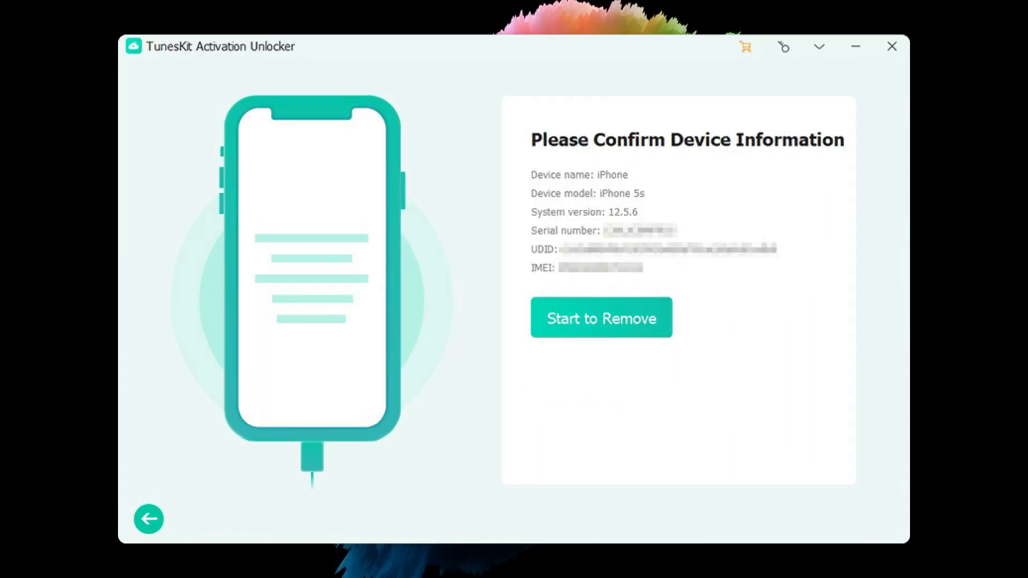